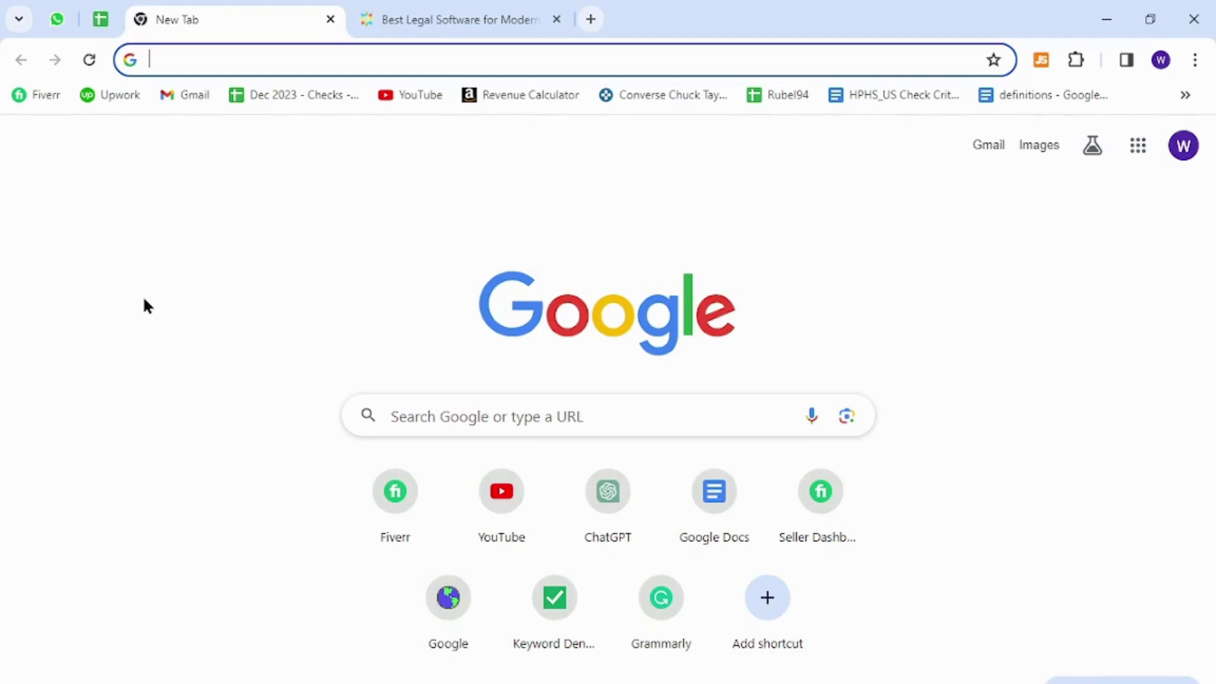
On the CosmoLex homepage tab, select the web address and open Login in a new tab.
left_click(508, 11)
double_click(430, 61)
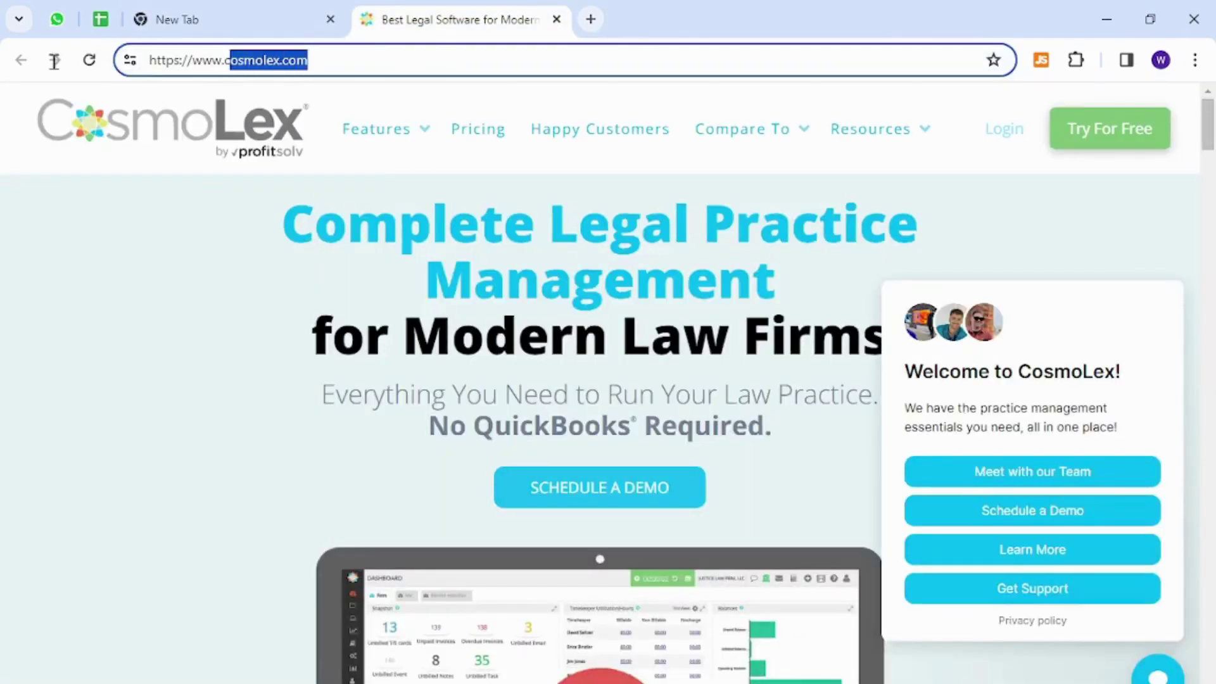
left_click_drag(431, 61, 21, 61)
left_click(3, 289)
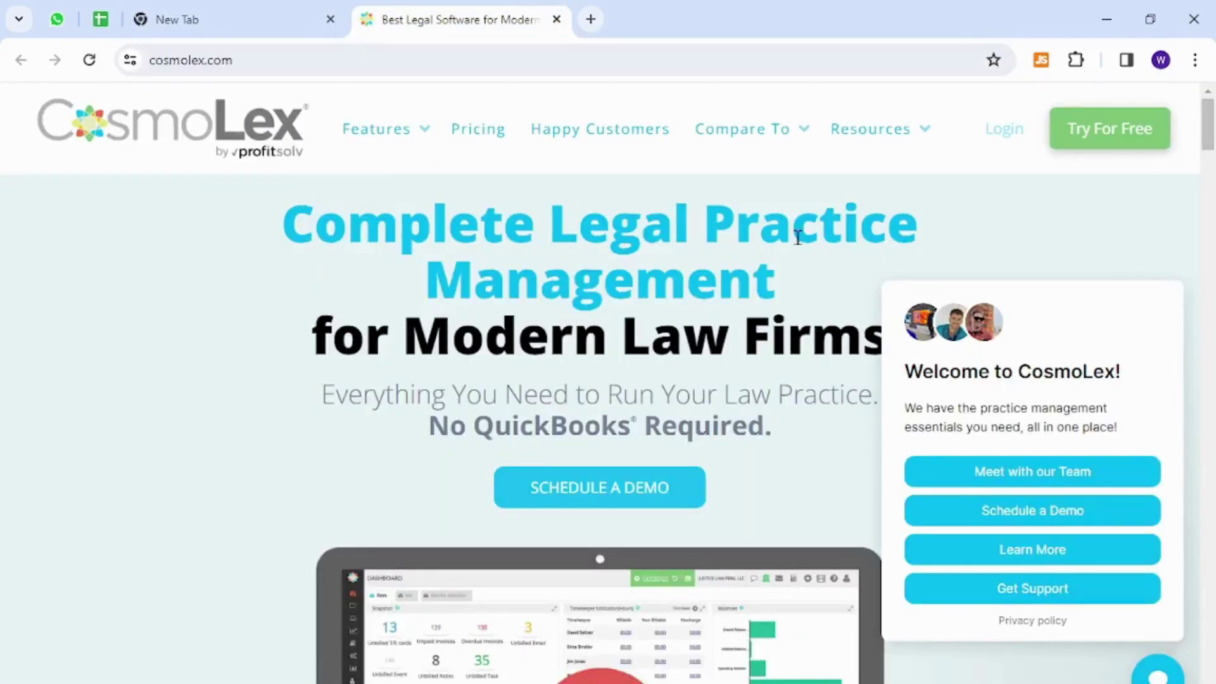
right_click(1004, 143)
left_click(939, 154)
From the Login tab, open the 'Try It Free' link in a new tab and view it.
left_click(714, 11)
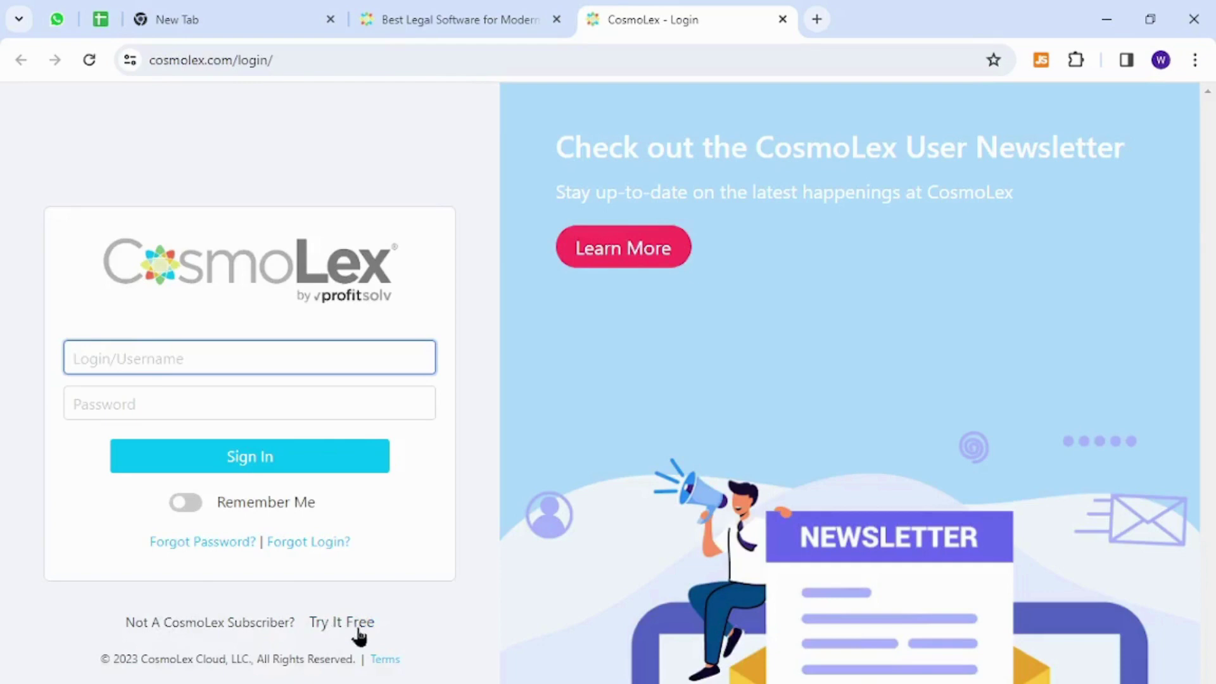
left_click_drag(126, 625, 280, 622)
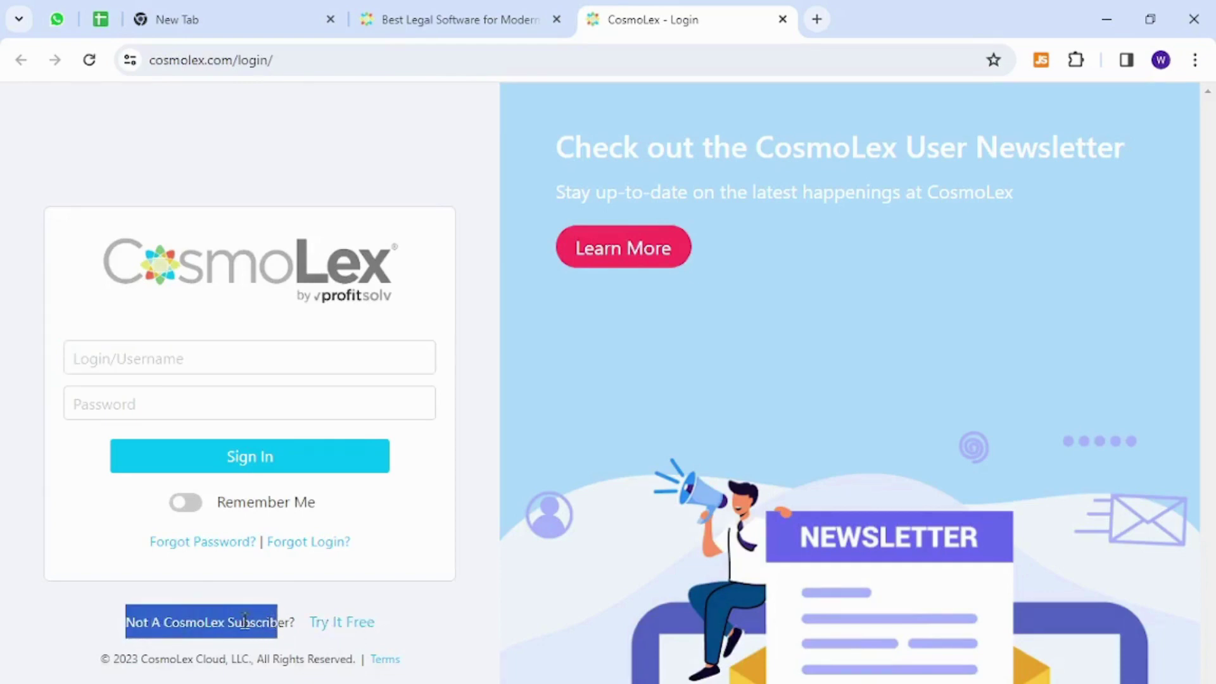
left_click(248, 623)
right_click(336, 627)
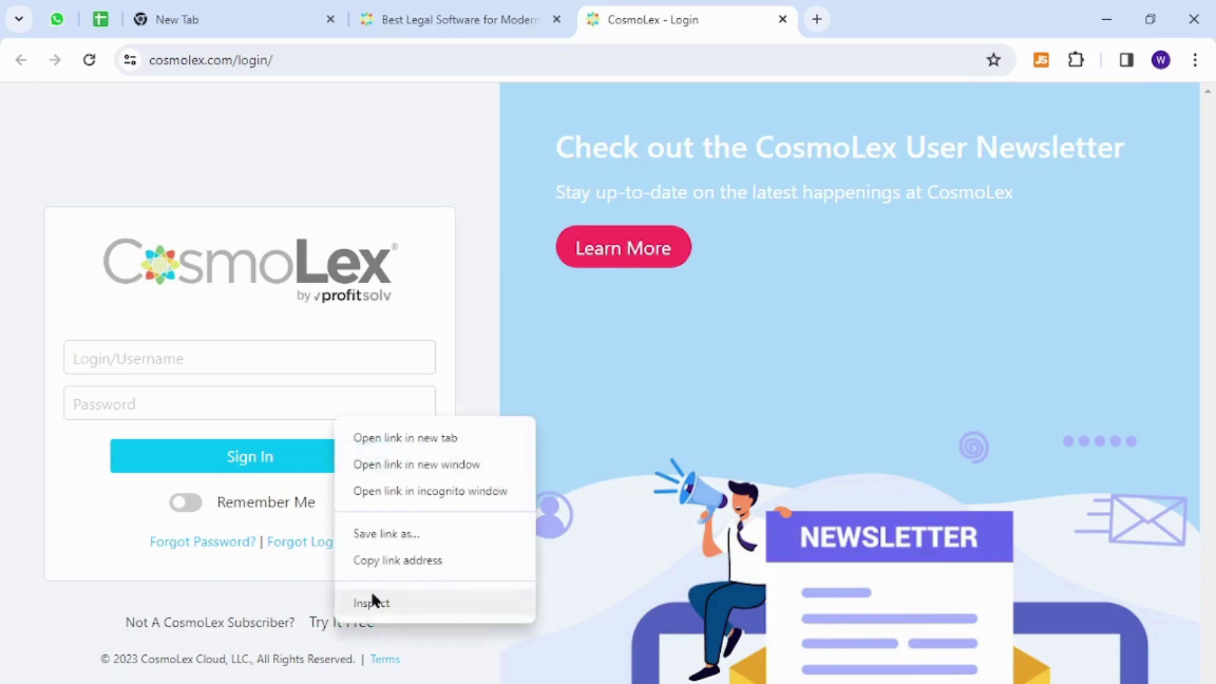
left_click(408, 436)
left_click(846, 12)
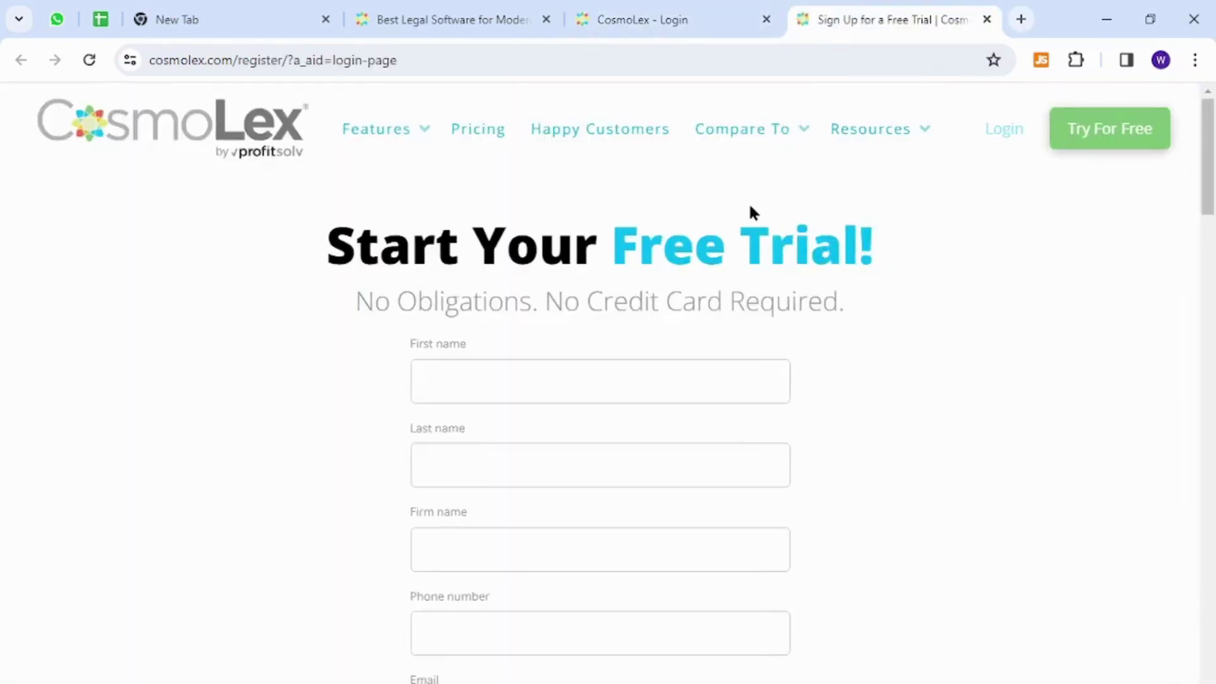
Step through the First name, Last name, Firm name and Phone fields of the trial form.
left_click(541, 375)
left_click(534, 467)
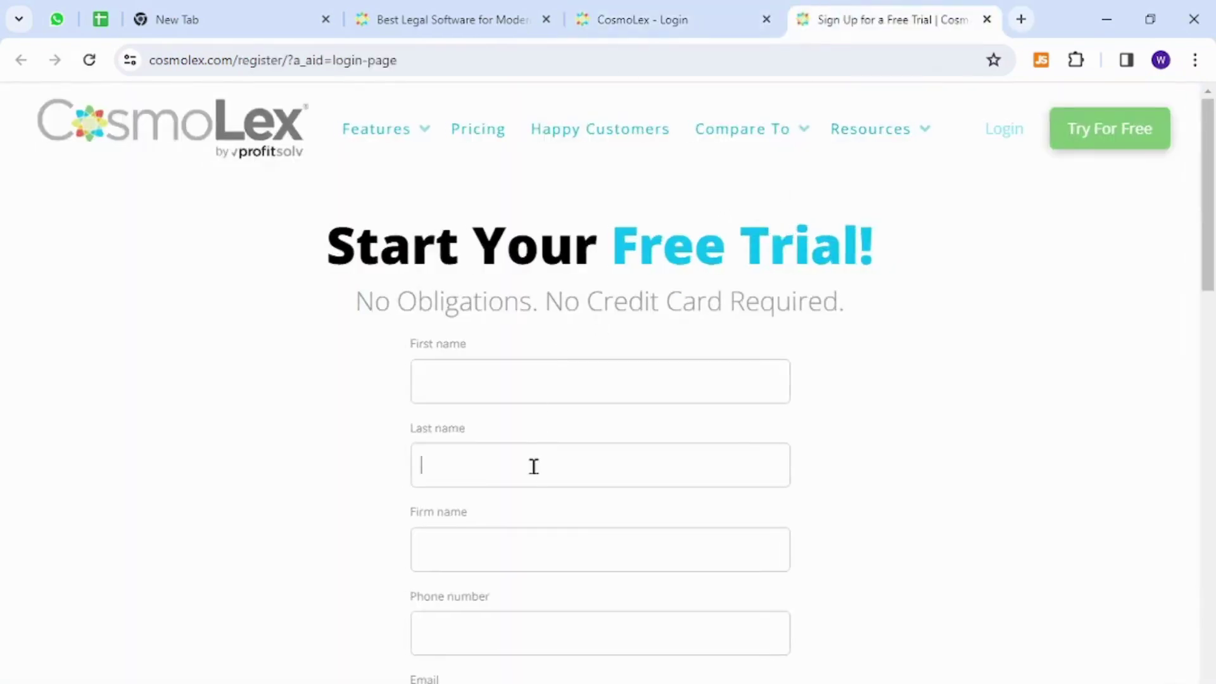
left_click(525, 536)
scroll(338, 515, "down", 2)
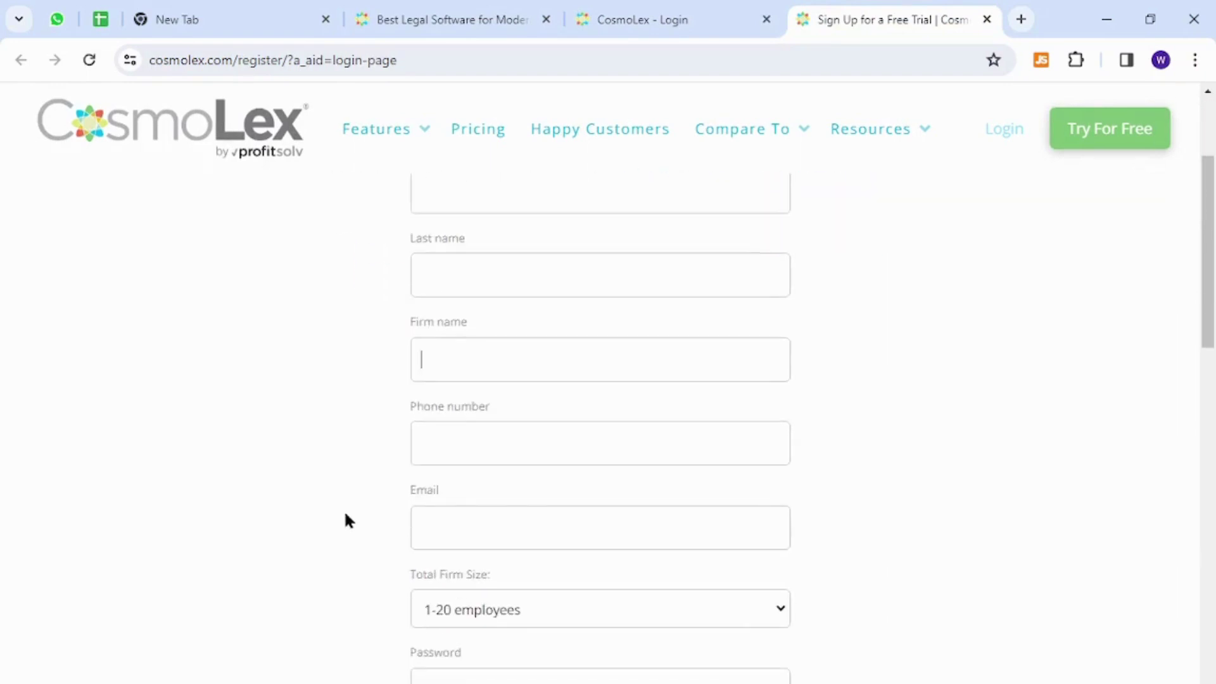
left_click(523, 460)
scroll(526, 446, "down", 2)
scroll(526, 442, "down", 4)
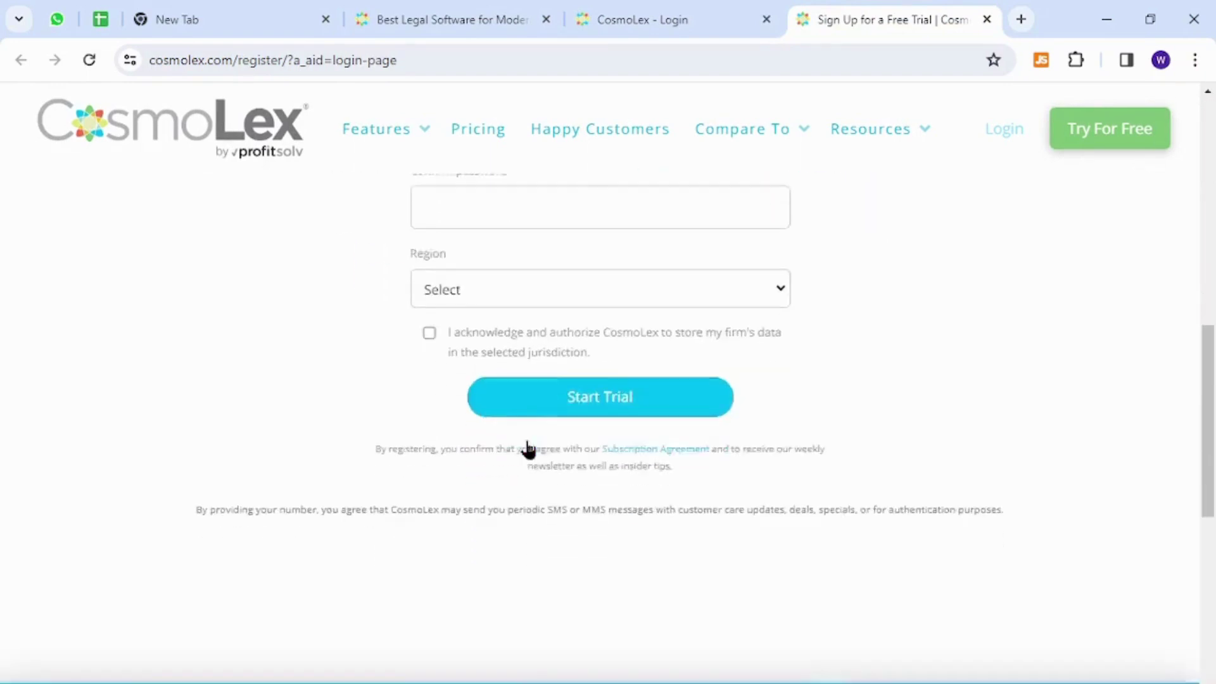
scroll(528, 449, "down", 1)
scroll(380, 415, "up", 1)
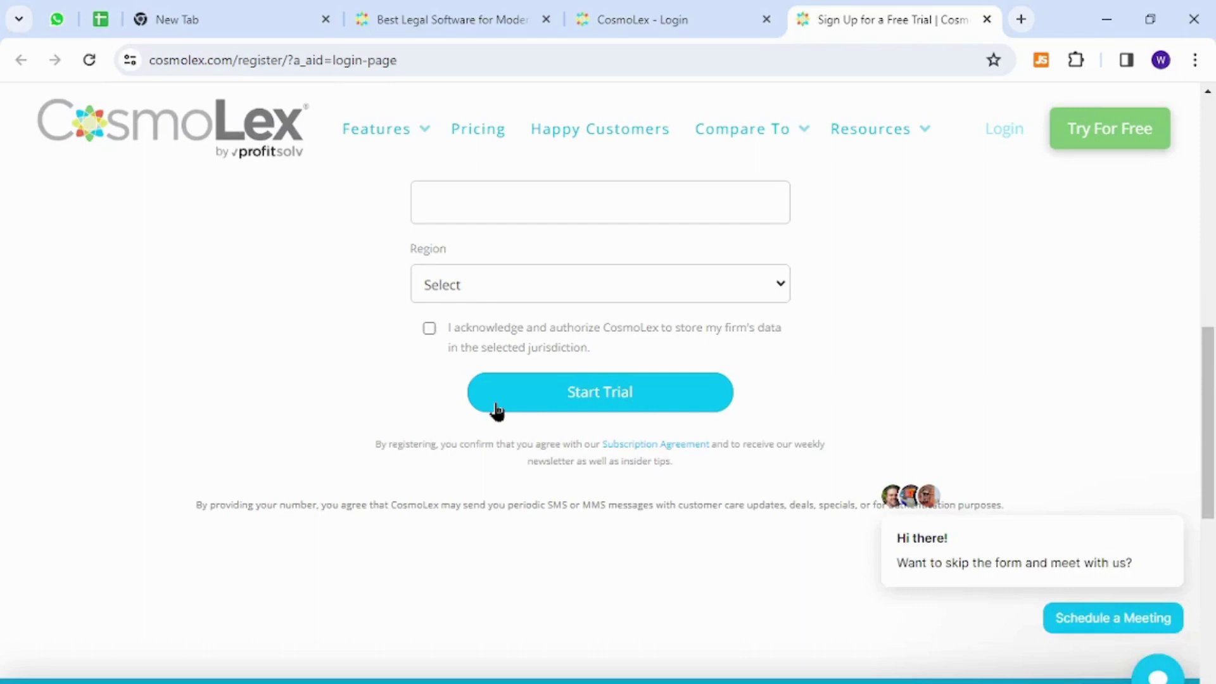
scroll(203, 352, "up", 3)
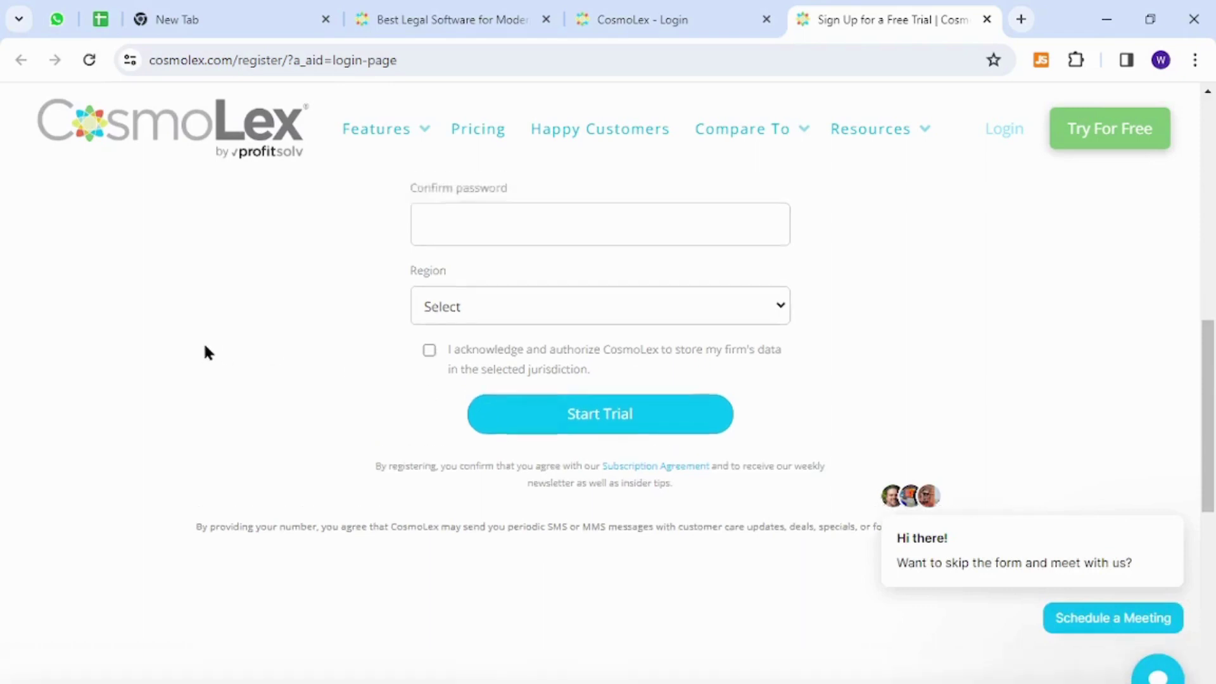
scroll(216, 351, "up", 3)
scroll(218, 351, "up", 2)
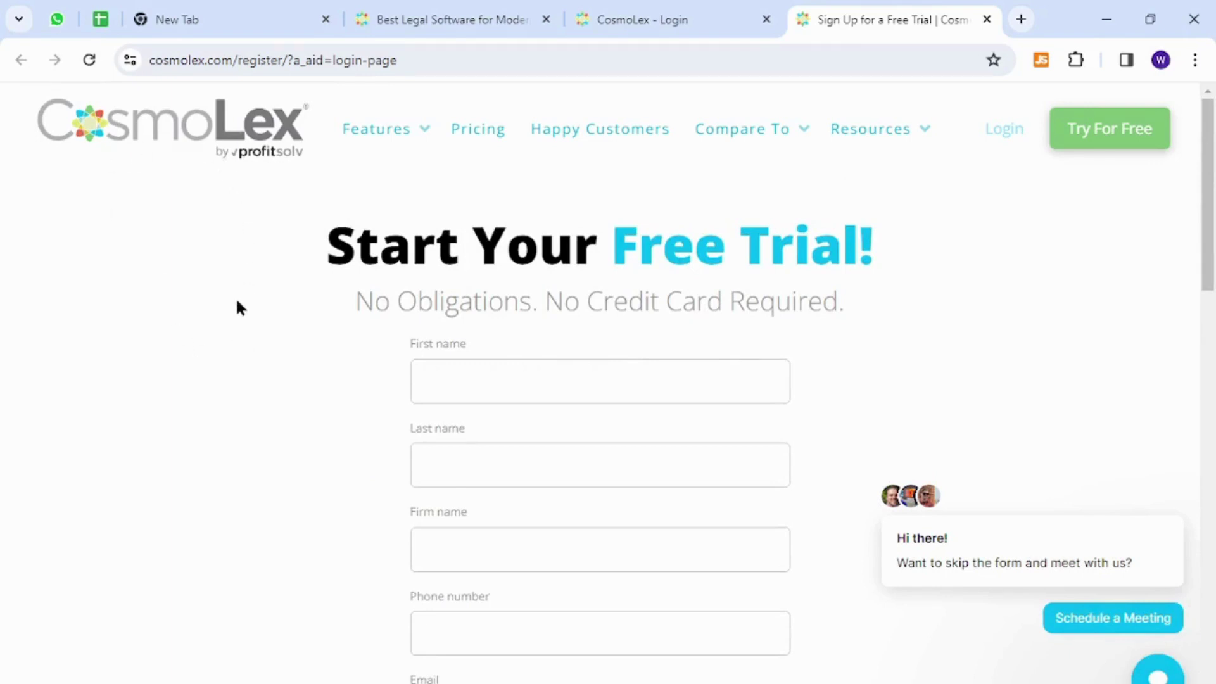
Close the sign-up and first Login tabs, then open Login from the homepage in a new tab.
left_click(987, 19)
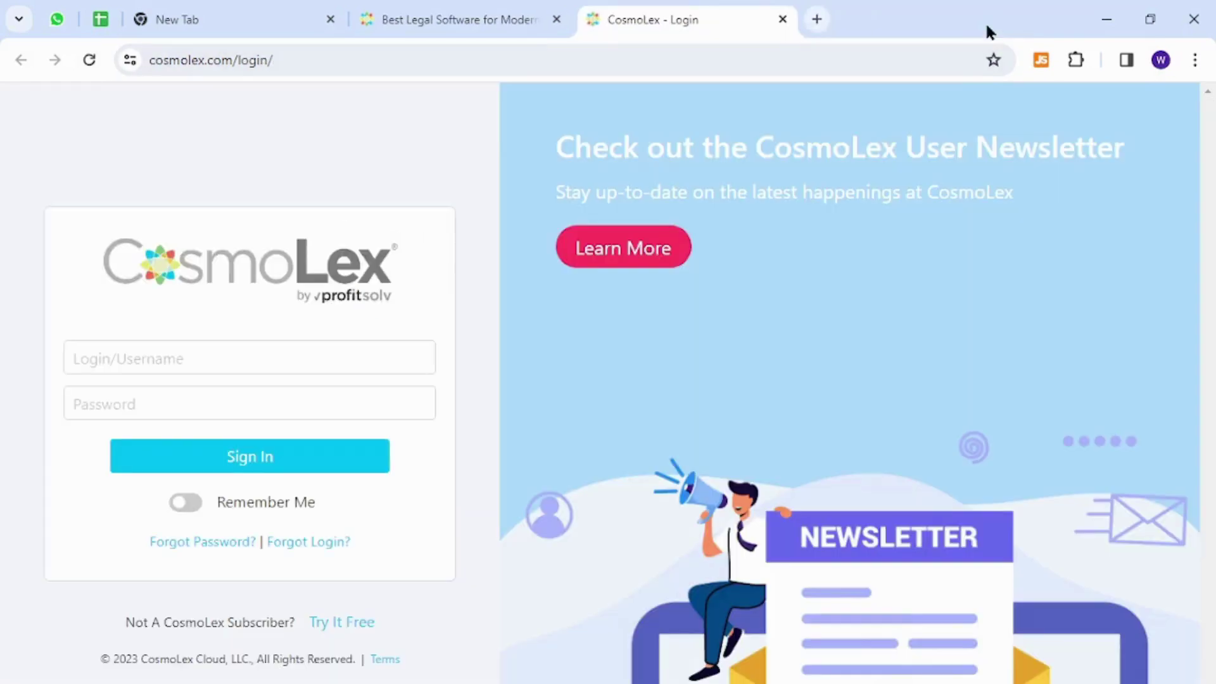
left_click(782, 21)
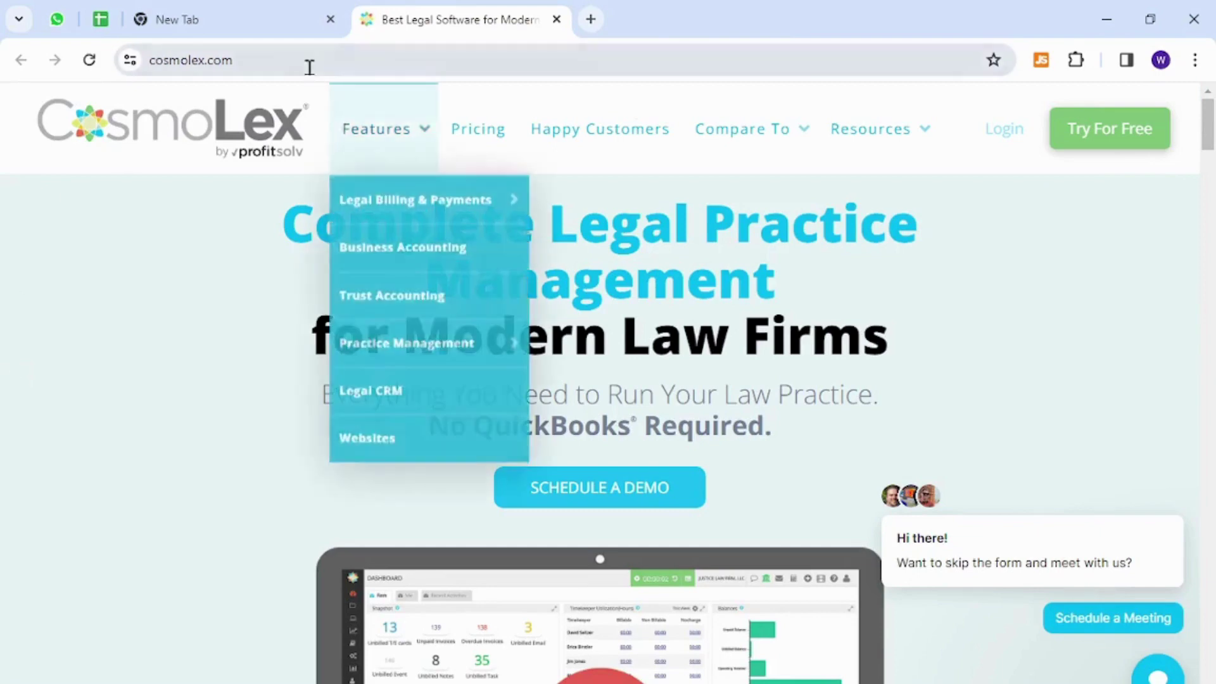
right_click(993, 127)
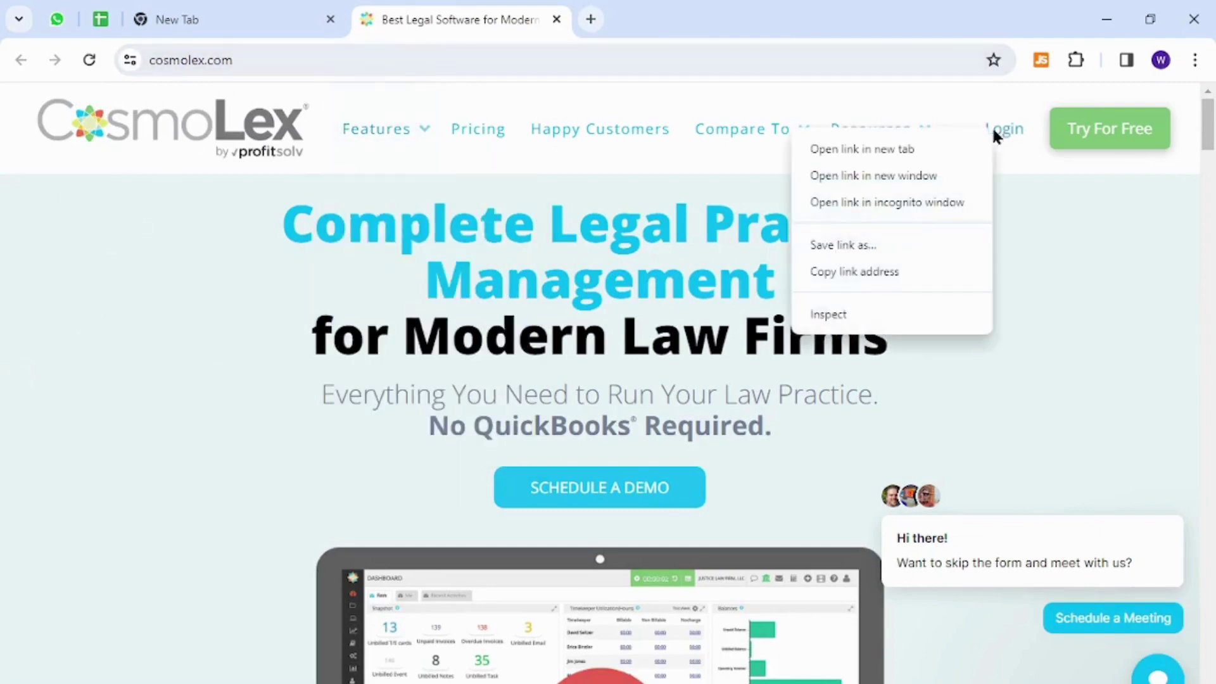
left_click(941, 150)
Visit the new Login tab, select the Password field, then close the tab.
left_click(700, 11)
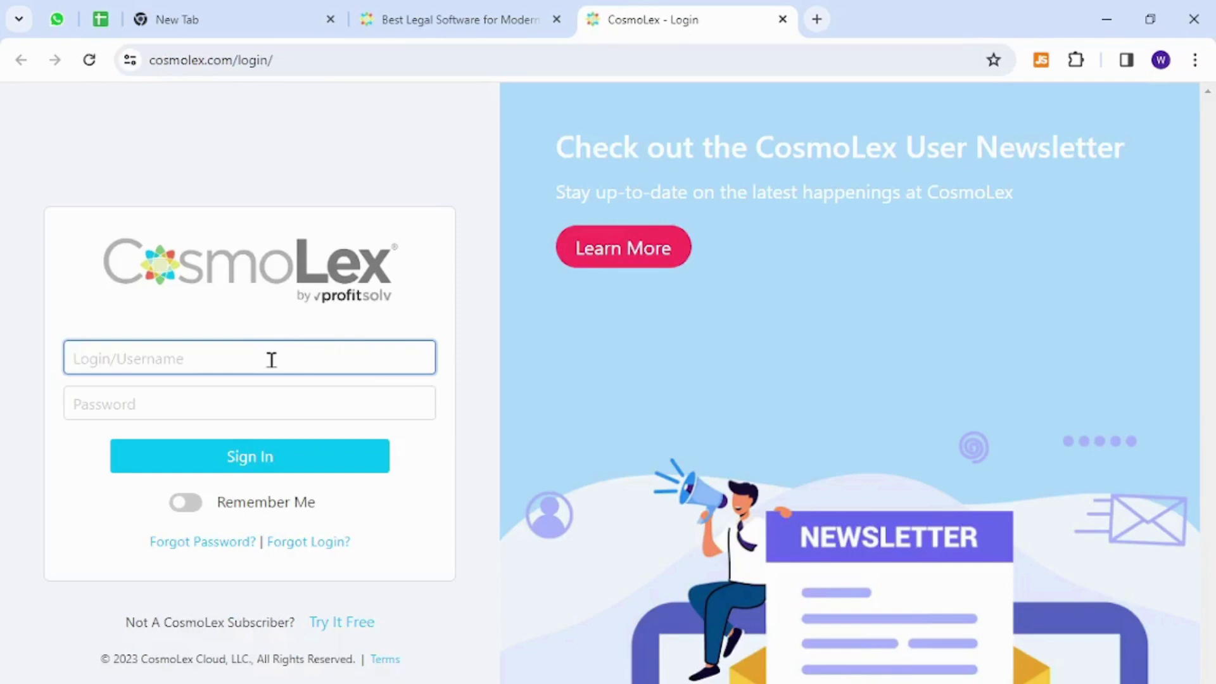
left_click(166, 409)
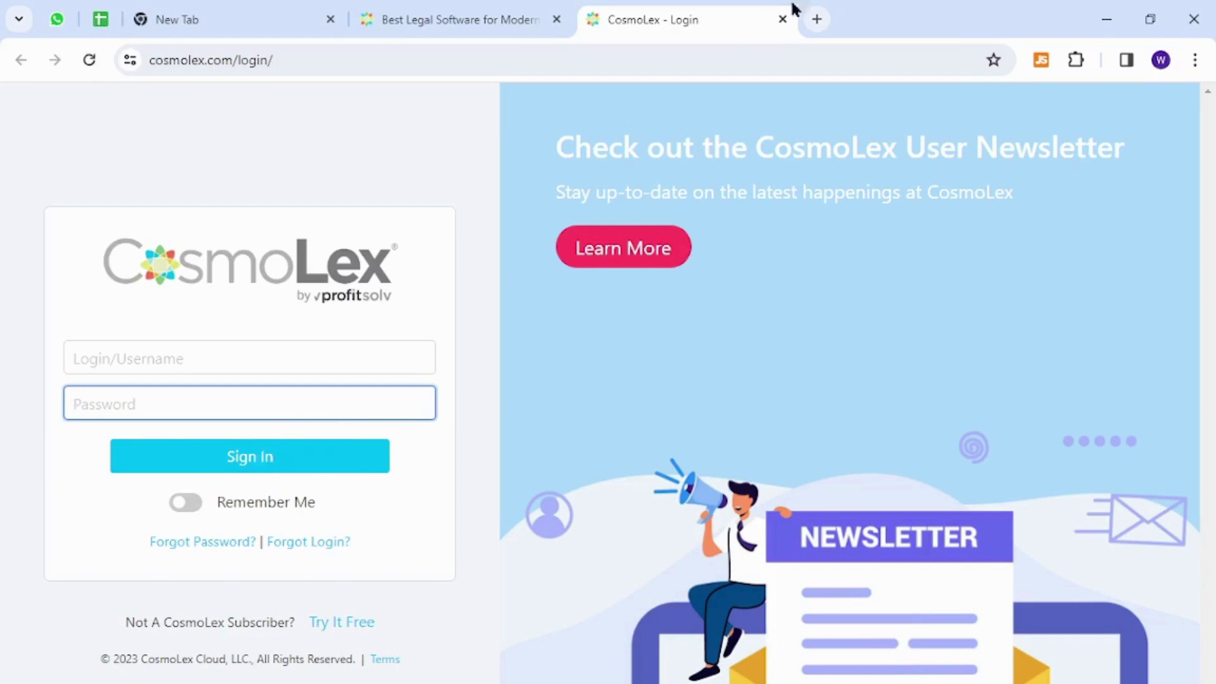
left_click(782, 19)
scroll(214, 463, "down", 5)
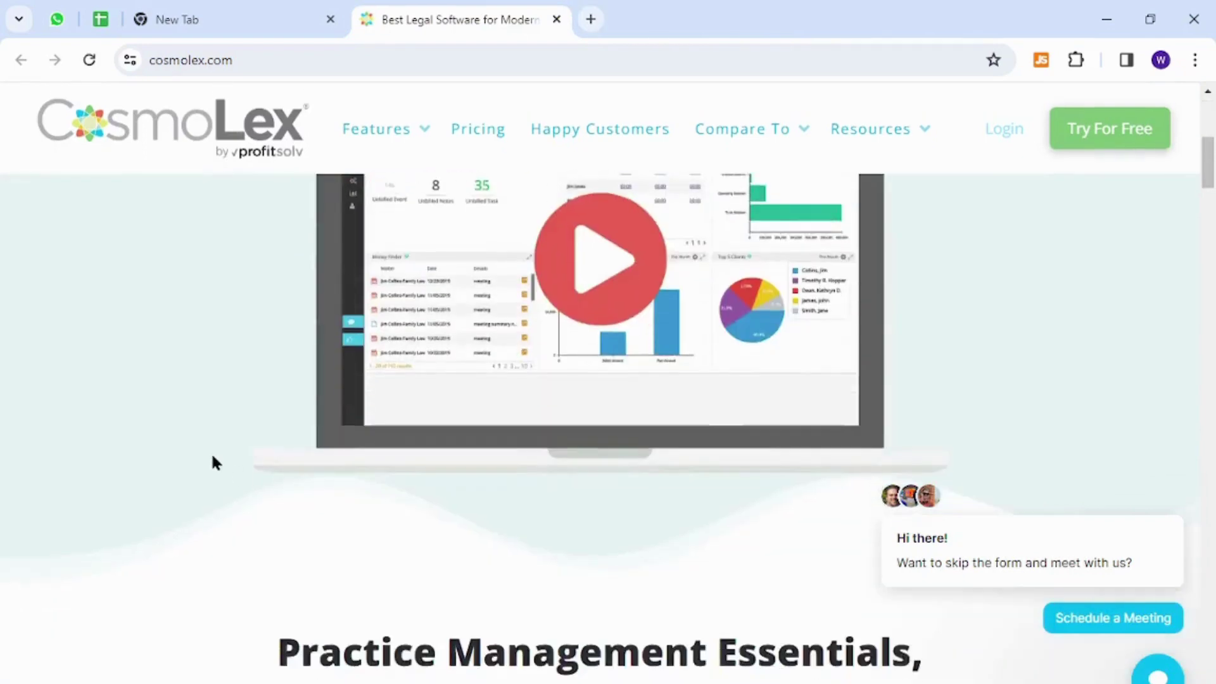
scroll(213, 463, "down", 5)
scroll(214, 462, "down", 3)
scroll(214, 463, "down", 3)
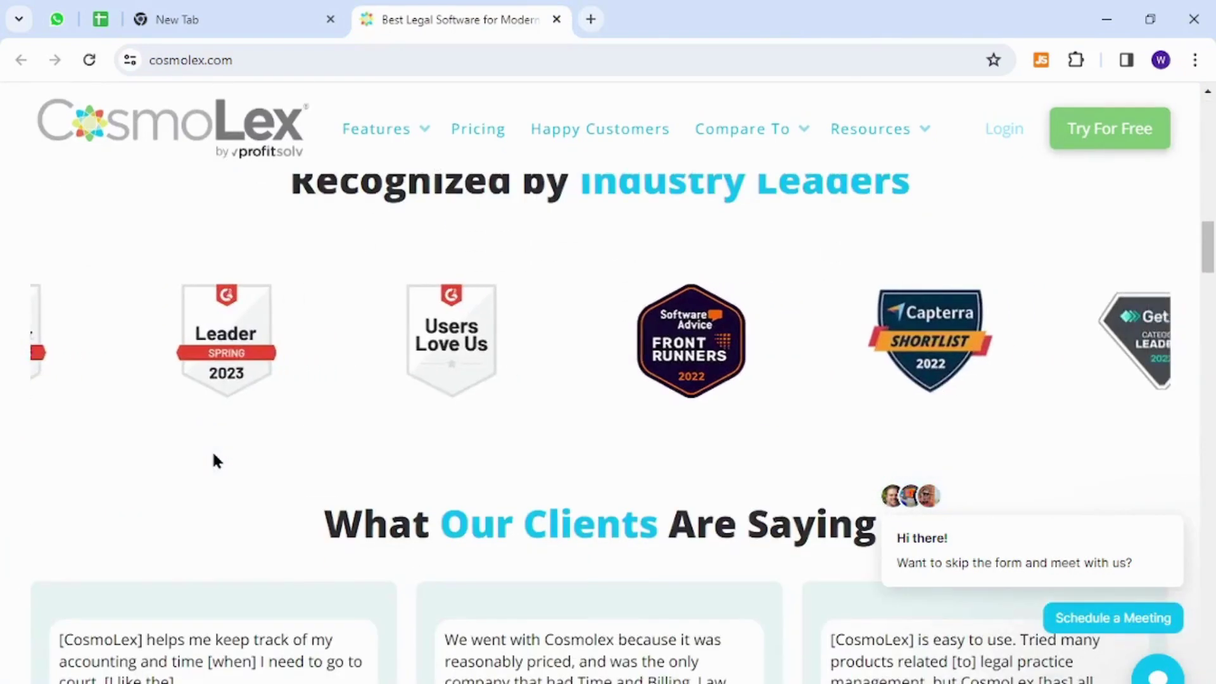